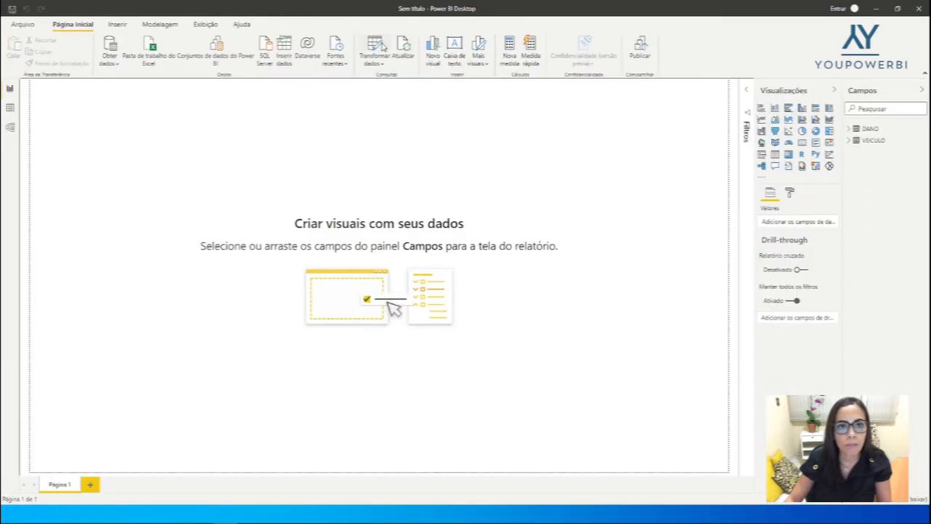
Open the Power Query Editor to transform the data and examine the column data types of the DANO query
click(377, 46)
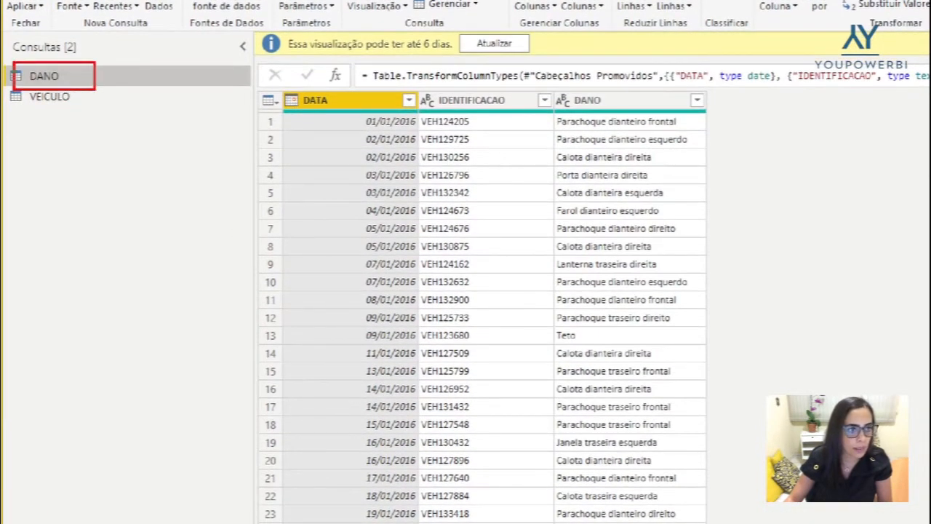
mouse_move(10, 89)
mouse_down()
mouse_move(82, 116)
mouse_move(115, 115)
mouse_up()
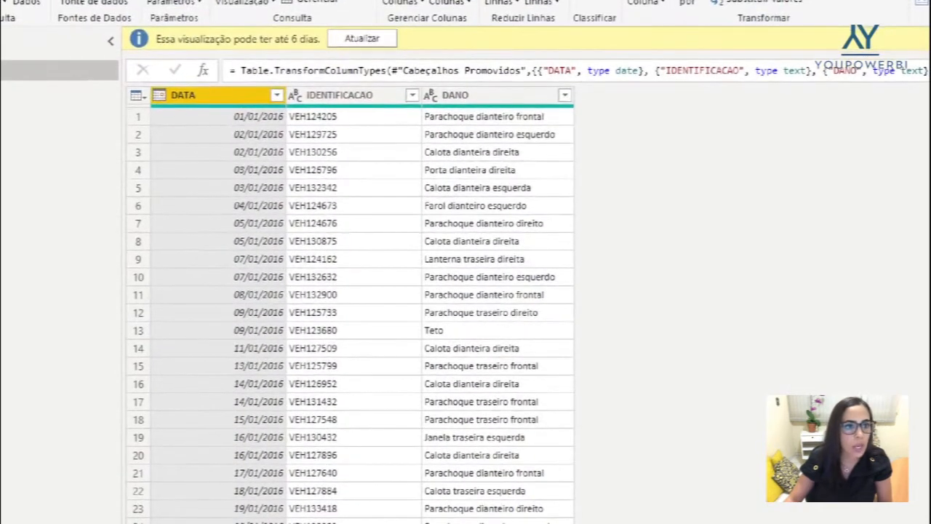
drag(148, 86, 170, 104)
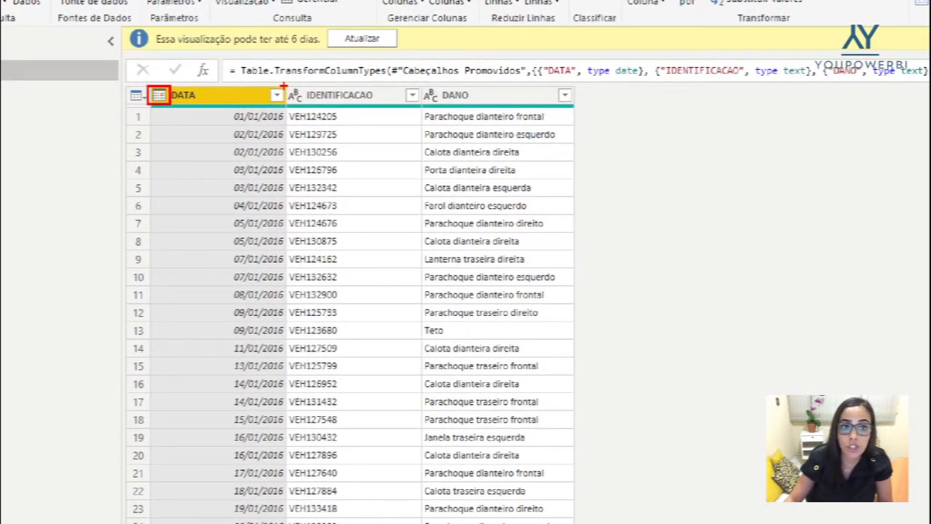
drag(286, 86, 305, 105)
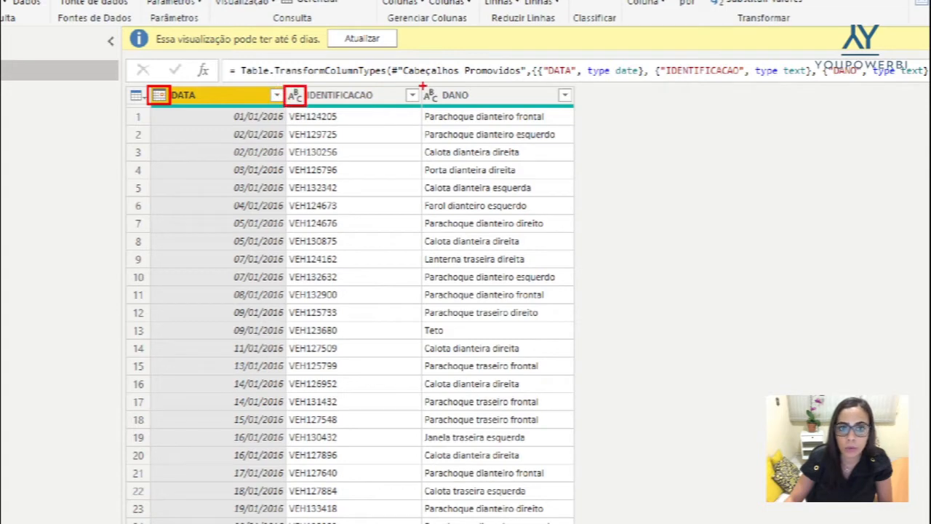
mouse_move(419, 85)
mouse_down()
mouse_move(435, 116)
mouse_move(442, 113)
mouse_up()
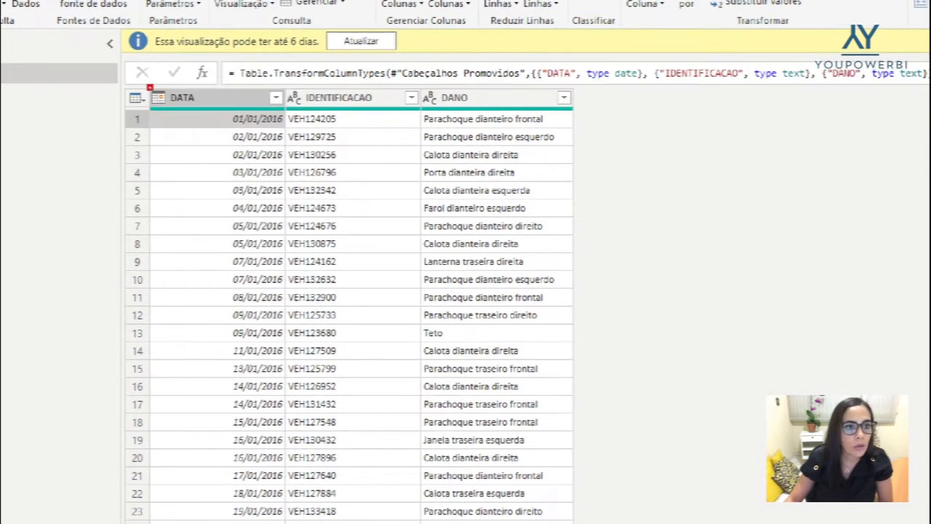
drag(148, 87, 171, 112)
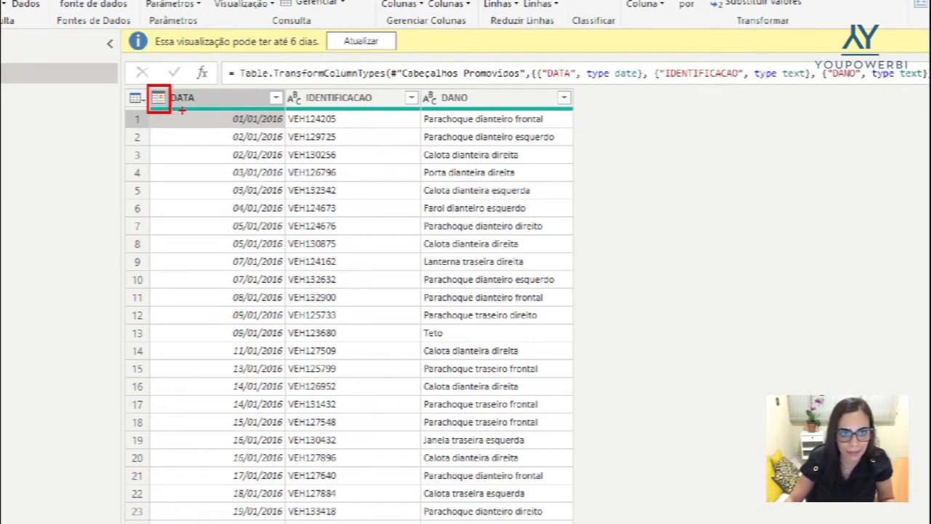
mouse_move(149, 113)
mouse_down()
mouse_move(281, 128)
mouse_move(299, 281)
mouse_move(297, 511)
mouse_move(289, 519)
mouse_up()
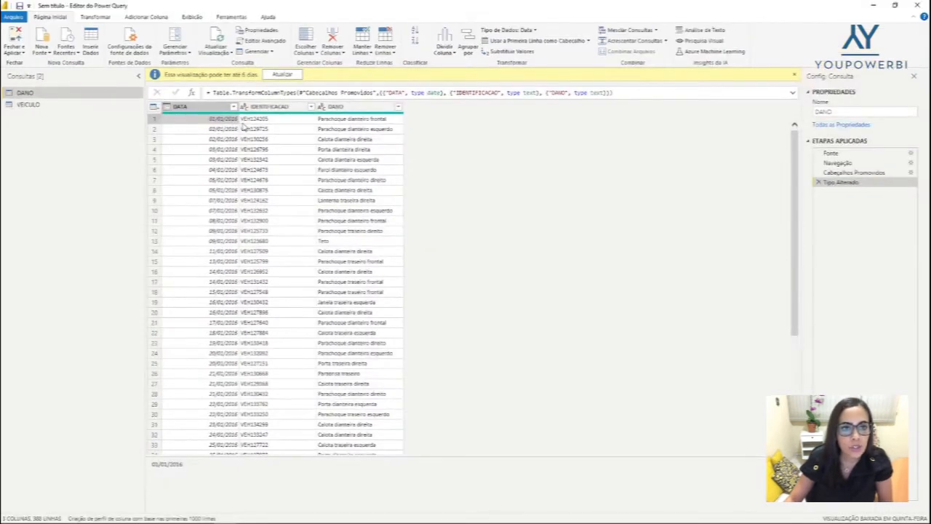
click(245, 120)
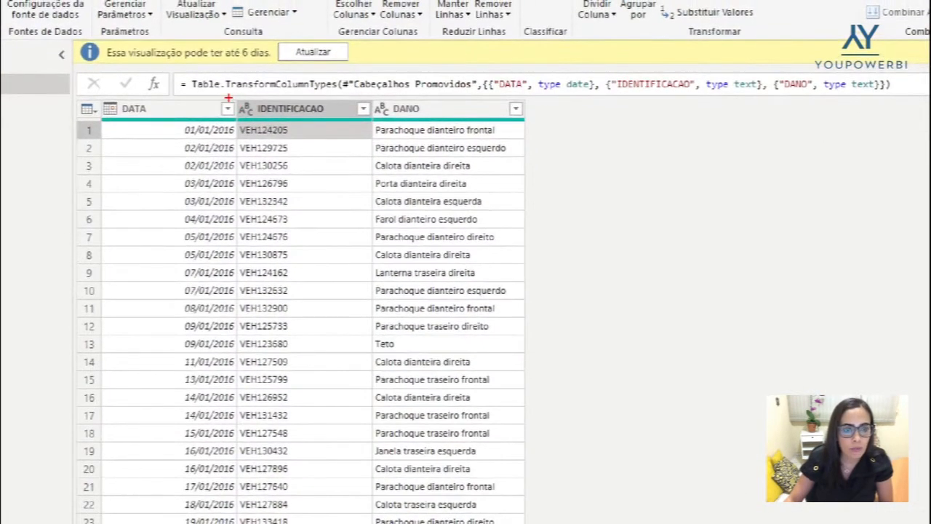
drag(227, 97, 258, 123)
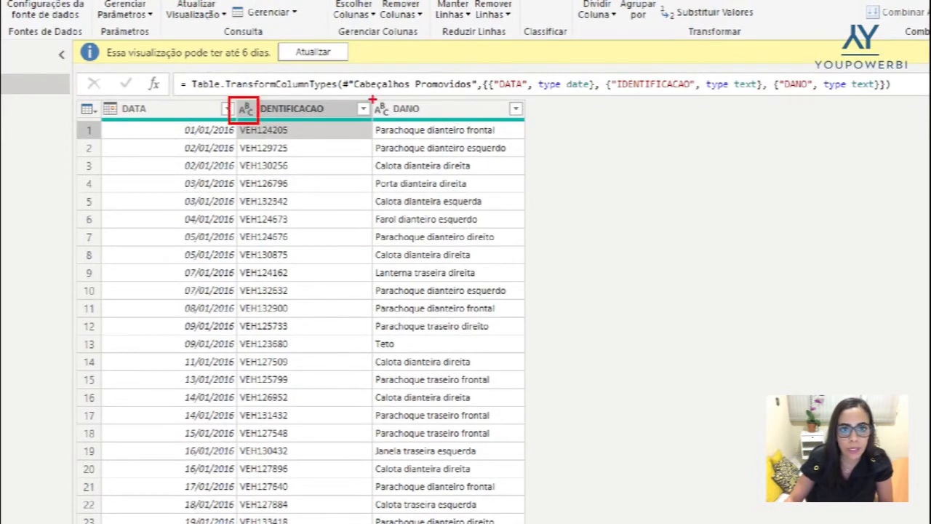
drag(372, 99, 393, 126)
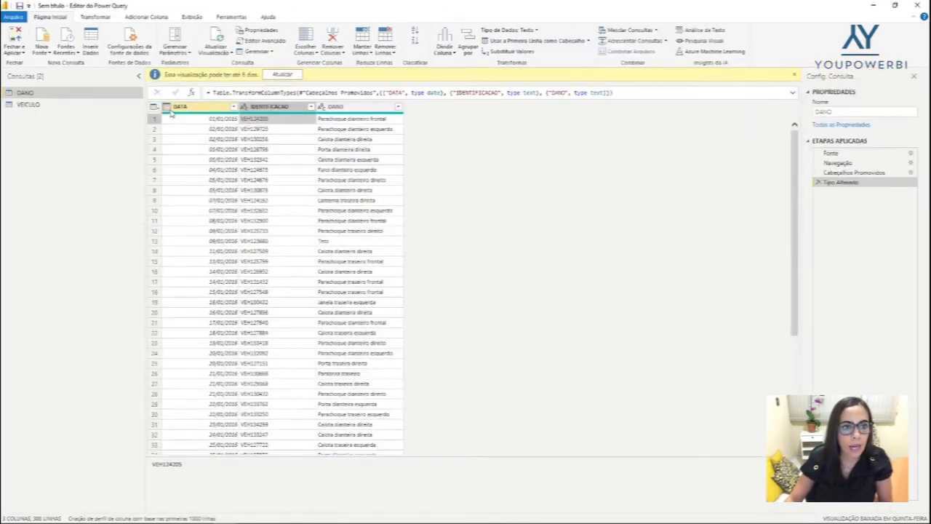
Change the DATA column of the DANO query to the Texto data type, replacing the current conversion
click(168, 109)
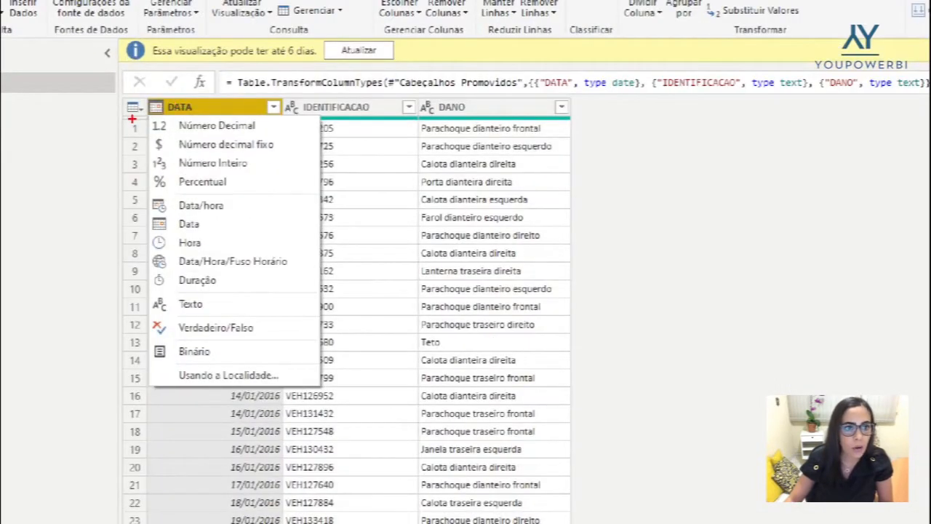
drag(148, 119, 322, 209)
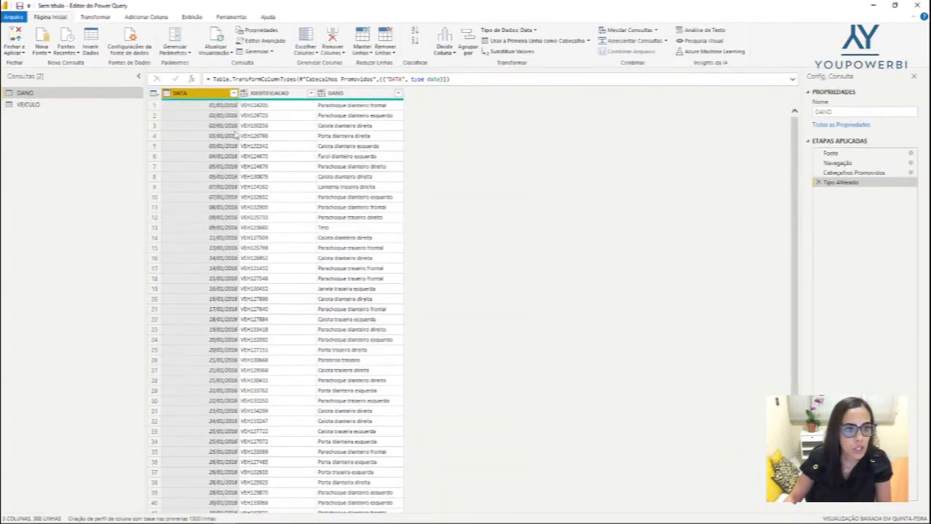
click(167, 93)
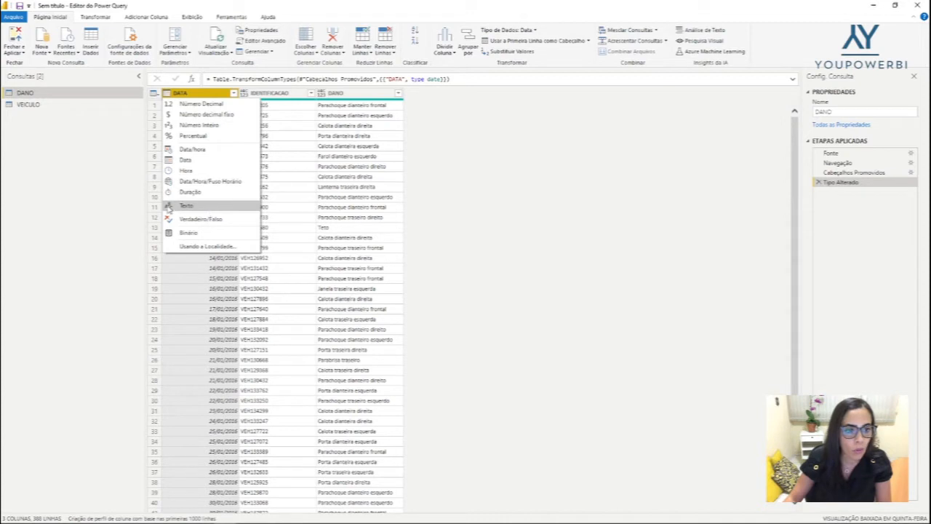
click(210, 209)
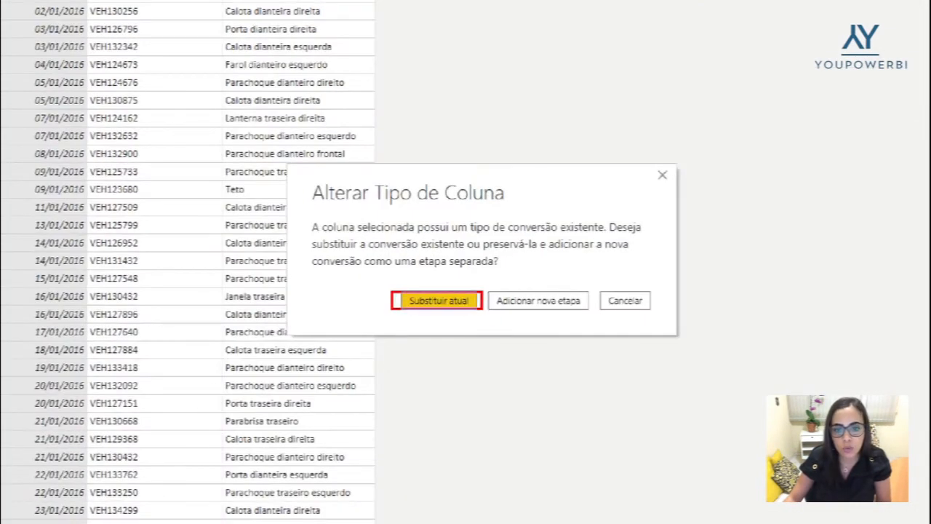
click(439, 301)
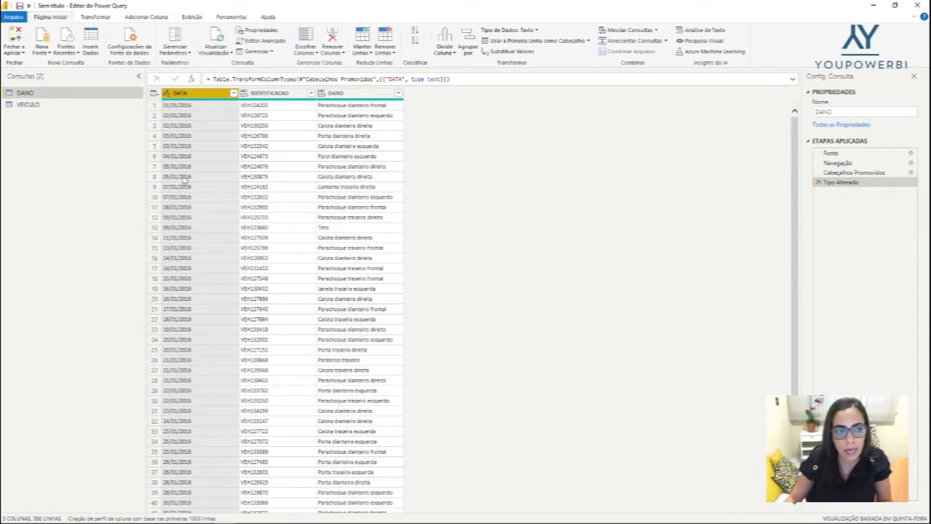
Open the VEICULO query and examine the data types of its columns and the values in the MODELO column
click(52, 106)
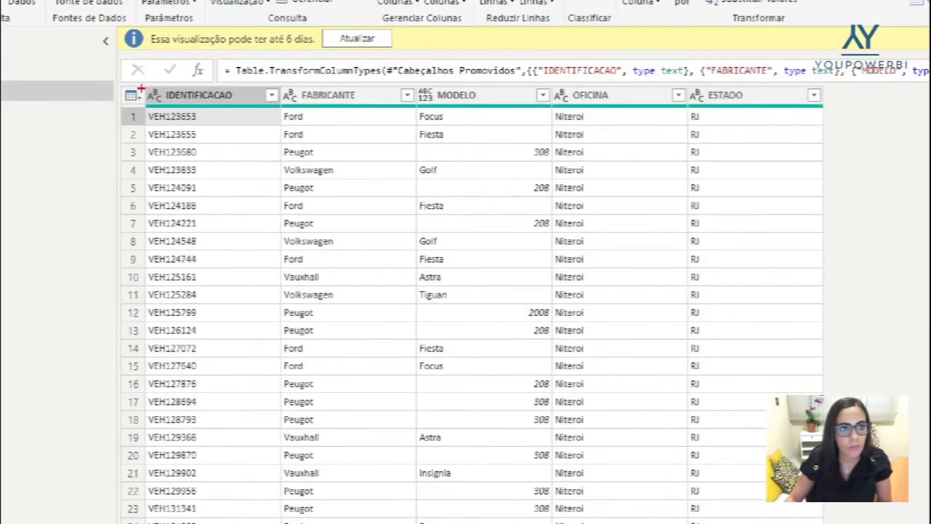
drag(143, 86, 171, 109)
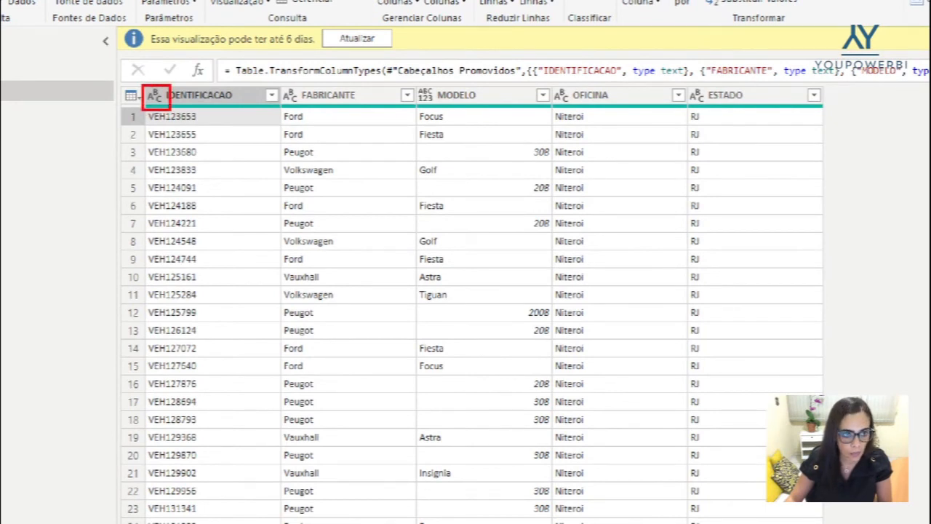
drag(280, 86, 300, 111)
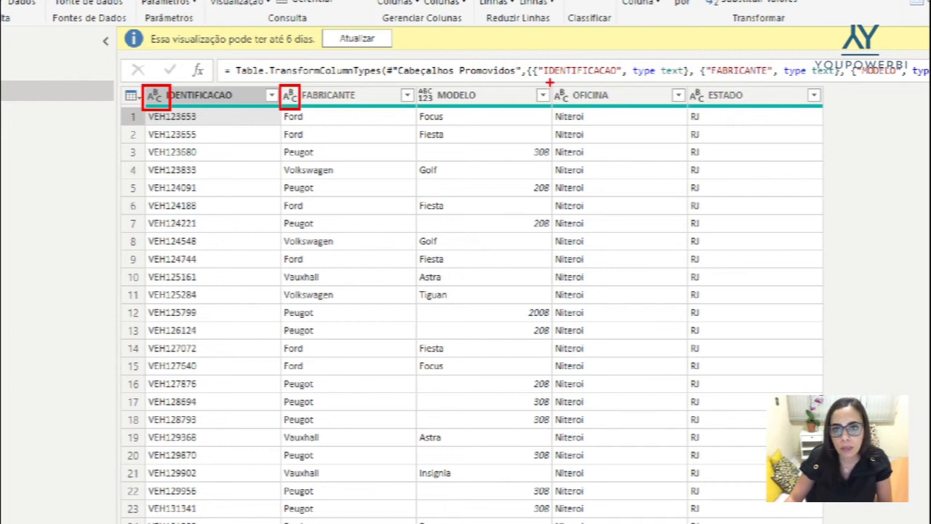
drag(551, 84, 573, 108)
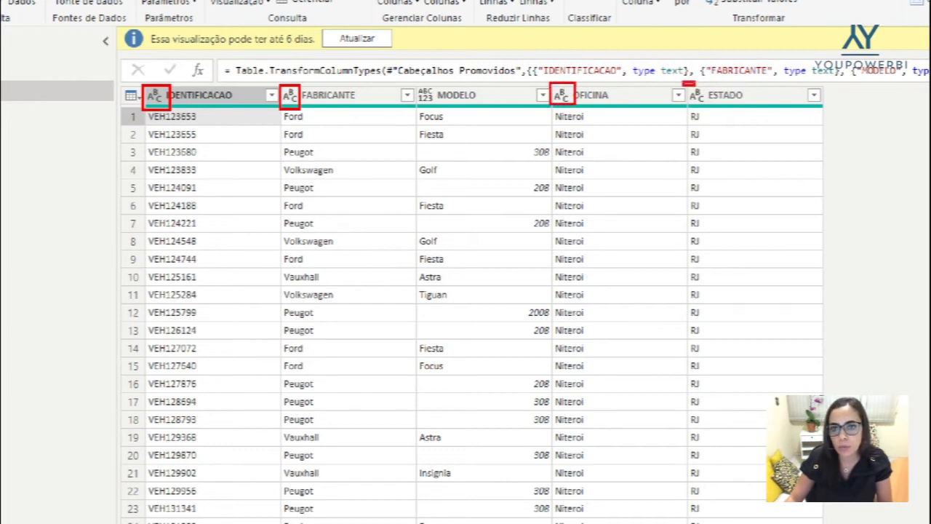
drag(684, 86, 708, 109)
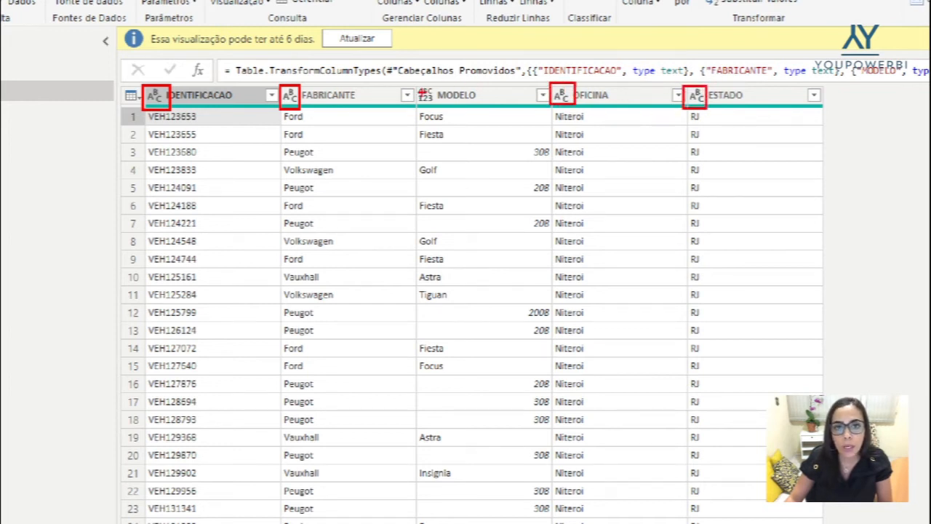
drag(416, 85, 436, 104)
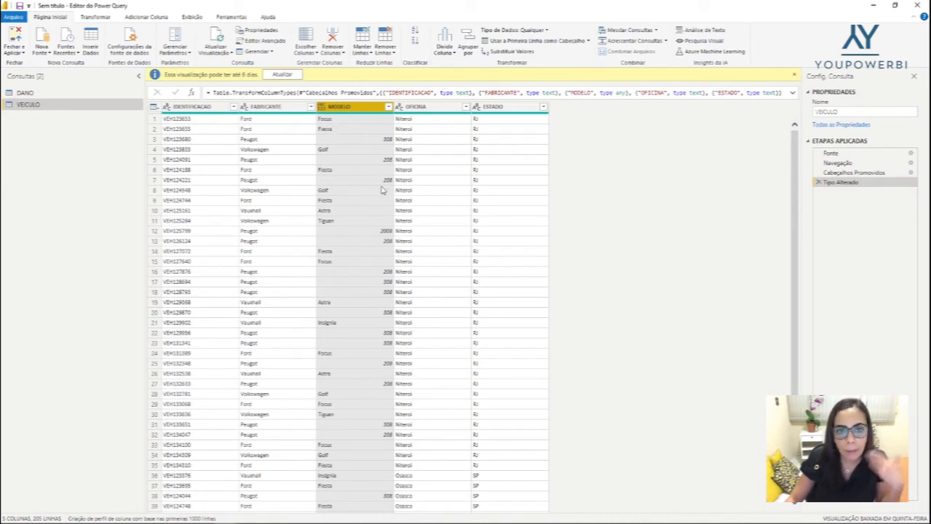
click(361, 120)
click(360, 133)
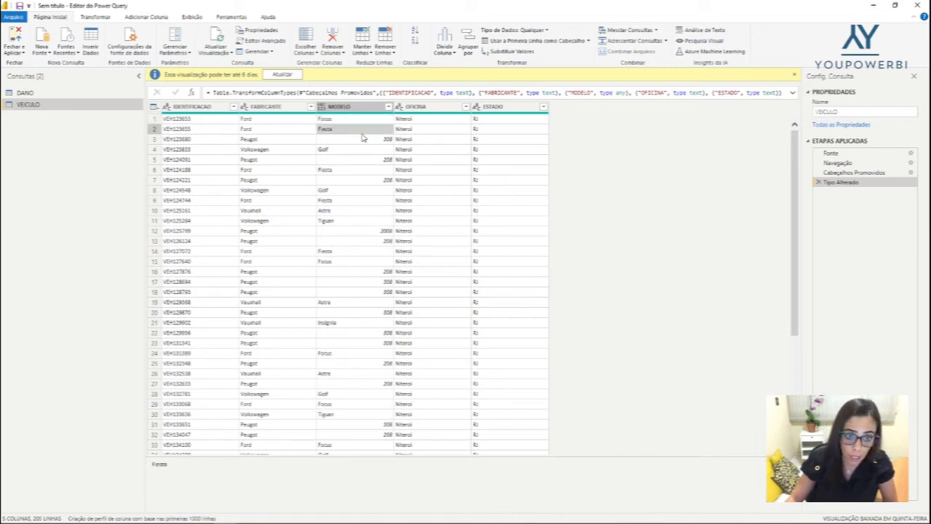
click(371, 143)
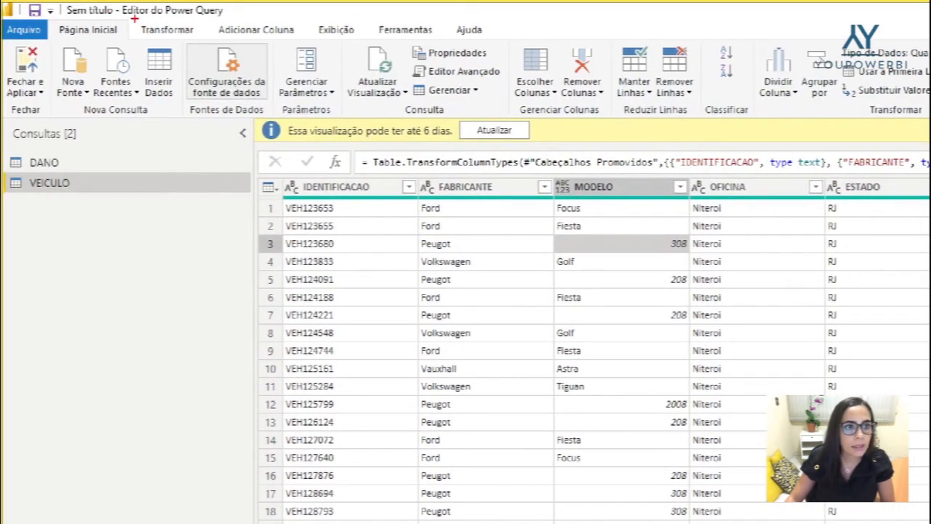
Set the data type of the MODELO column in the VEICULO query to Texto
click(200, 41)
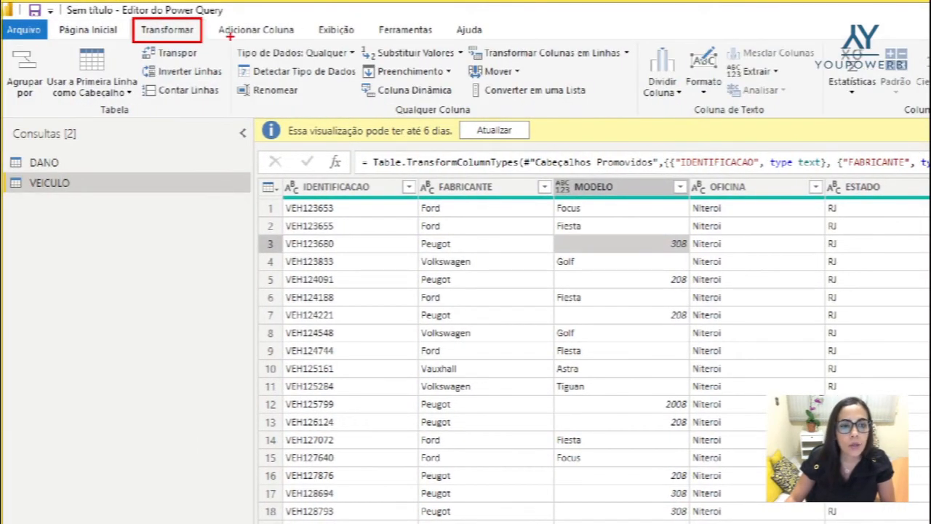
mouse_move(230, 36)
mouse_down()
mouse_move(231, 54)
mouse_move(357, 65)
mouse_up()
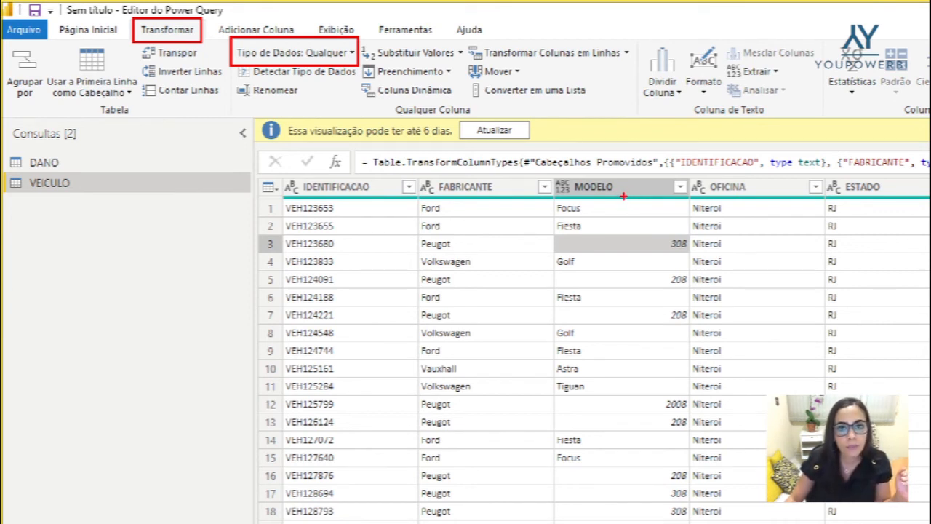
drag(550, 175, 577, 198)
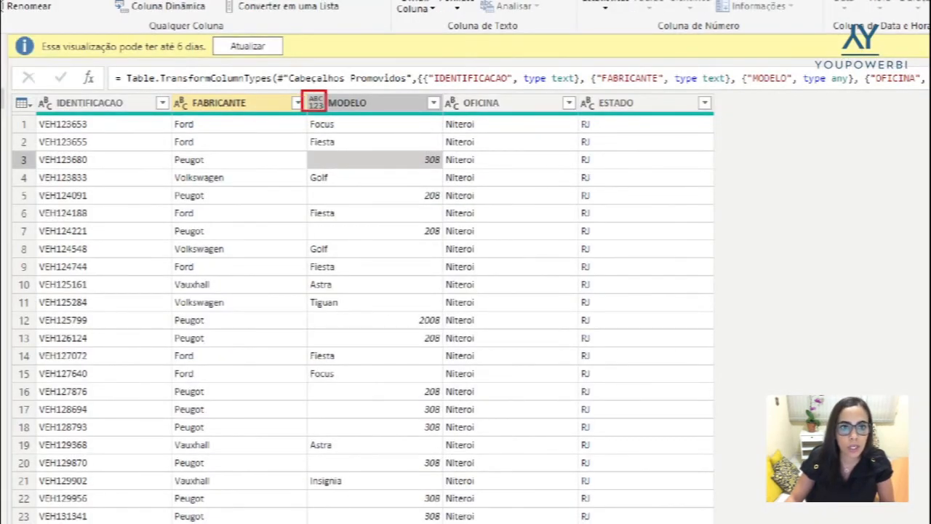
drag(326, 111, 330, 120)
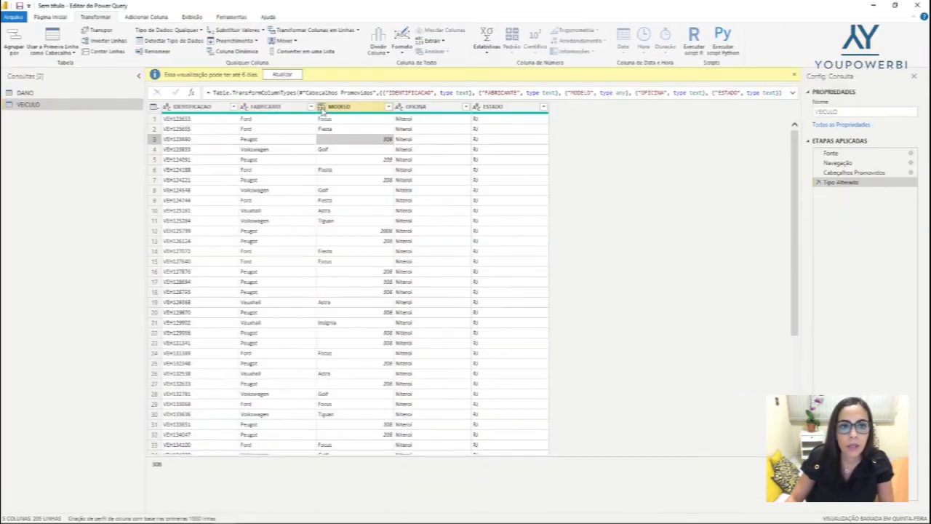
click(315, 104)
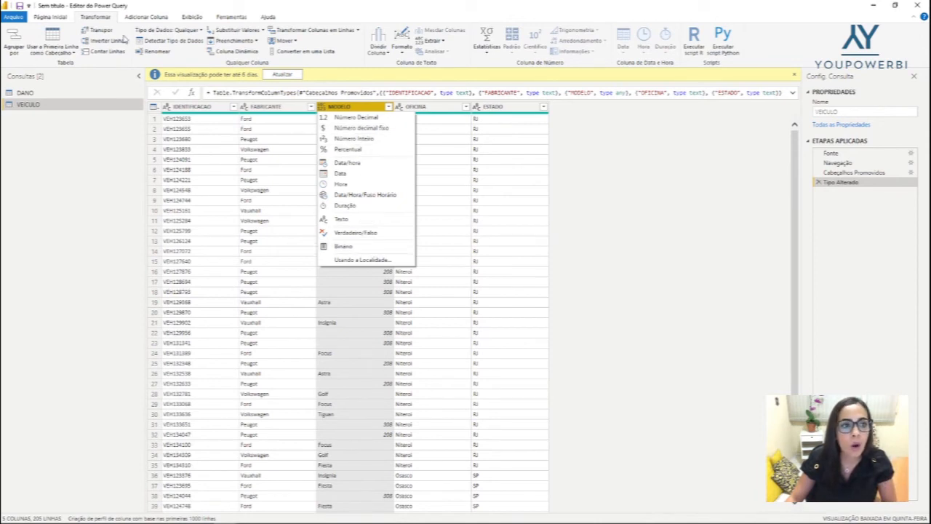
key(Escape)
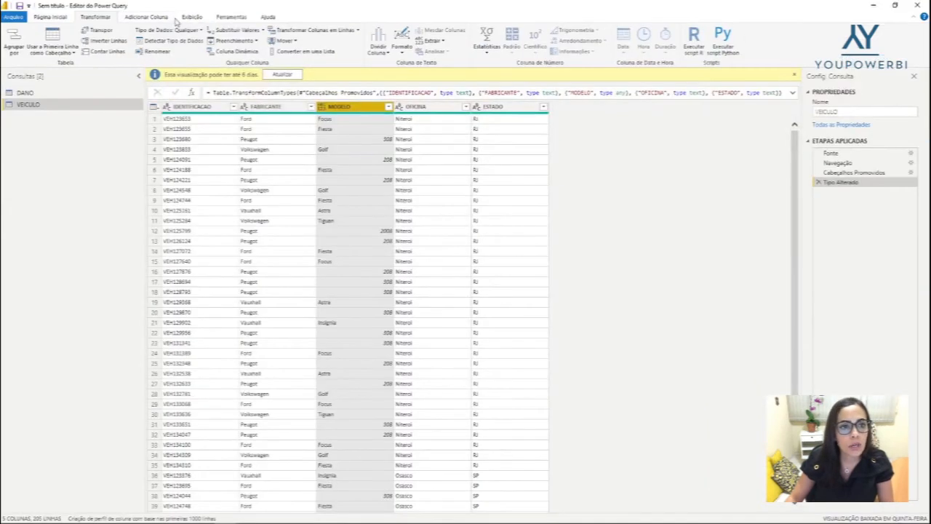
click(263, 52)
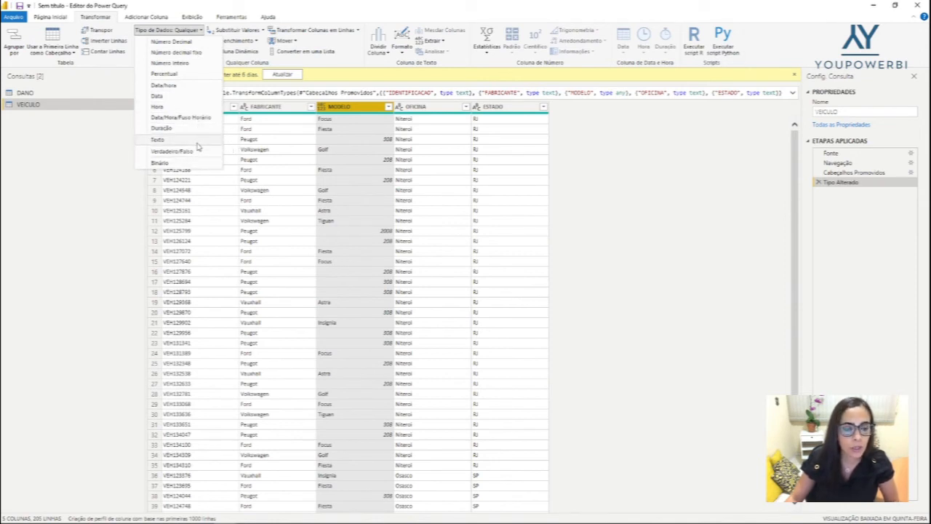
click(195, 141)
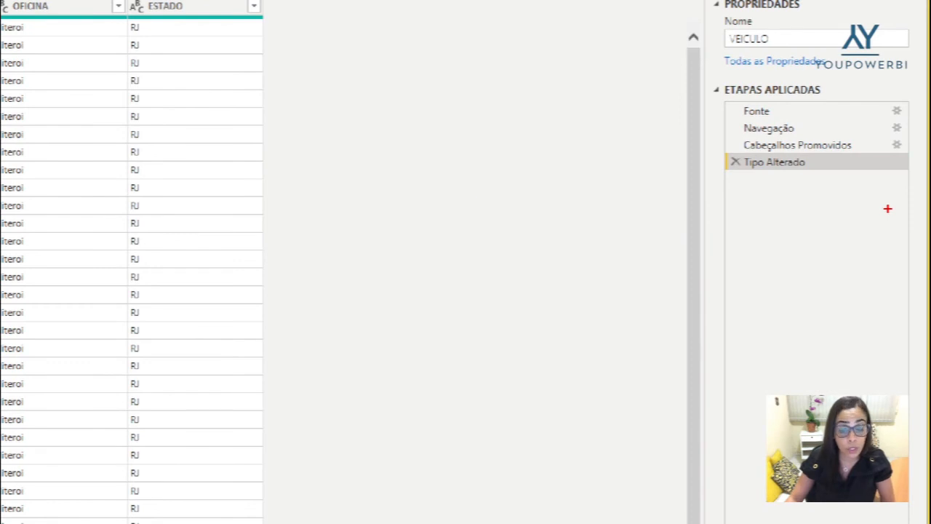
Review the applied steps of the VEICULO query, and close the Power Query Editor applying the changes
mouse_move(705, 75)
mouse_down()
mouse_move(756, 175)
mouse_move(925, 219)
mouse_move(924, 408)
mouse_up()
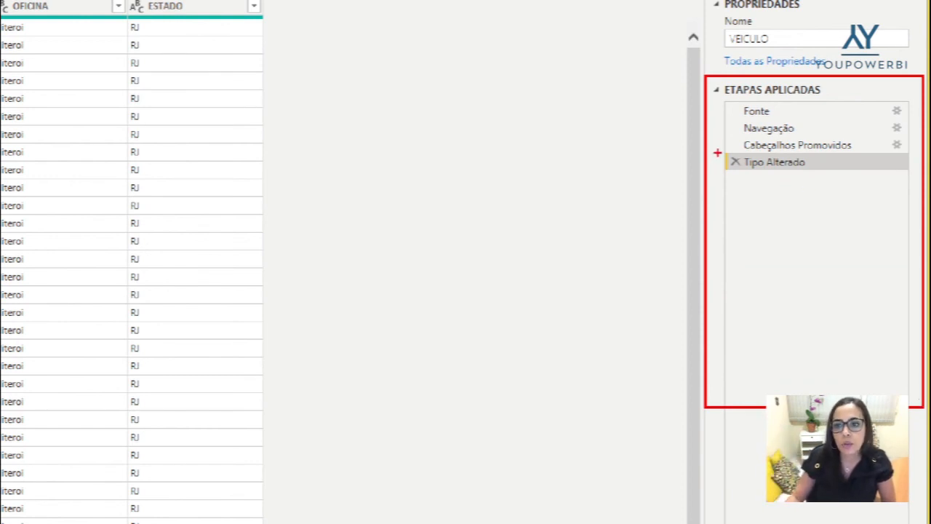
mouse_move(722, 154)
mouse_down()
mouse_move(731, 170)
mouse_move(893, 175)
mouse_up()
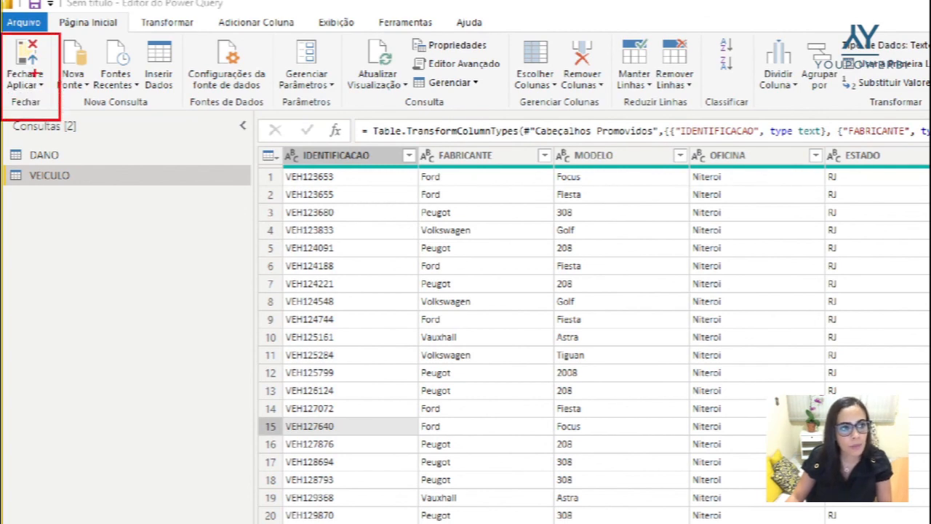
click(34, 73)
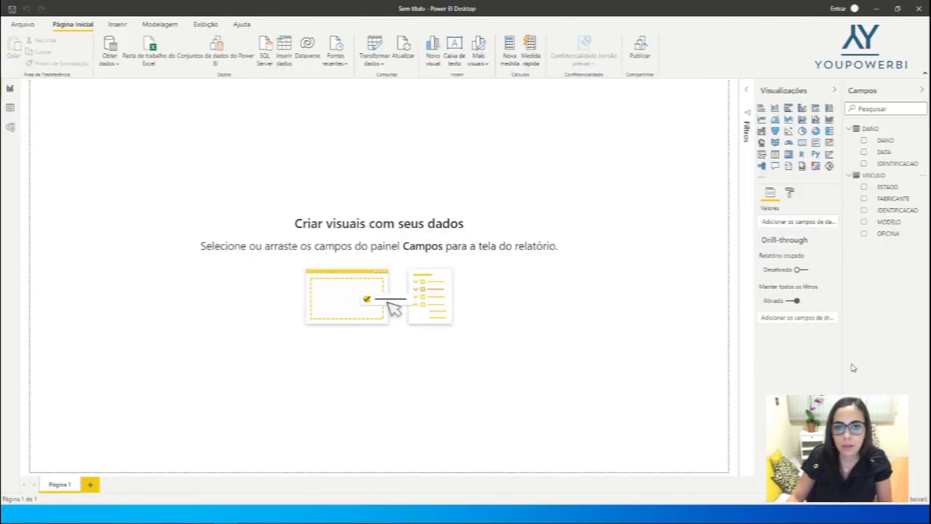